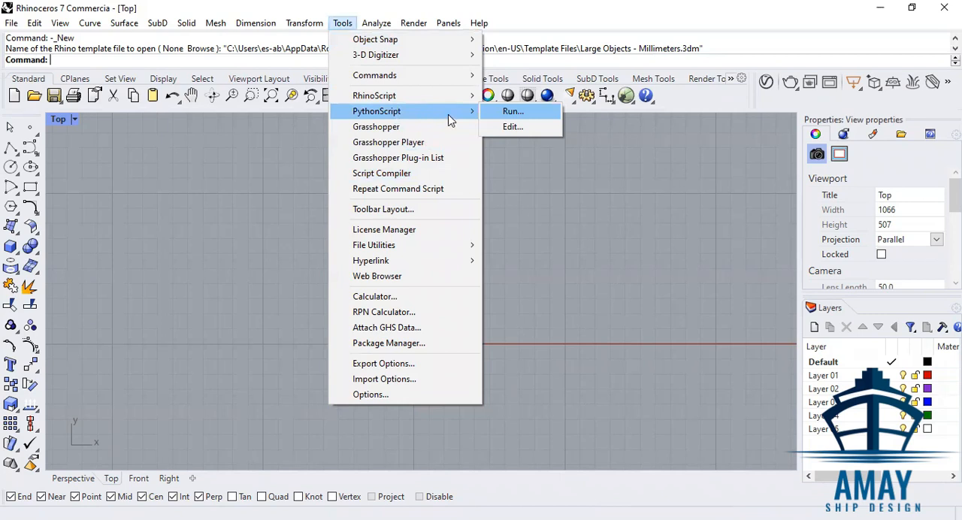
Run the Steel Section Python script and choose HEB Section as the section type.
click(518, 112)
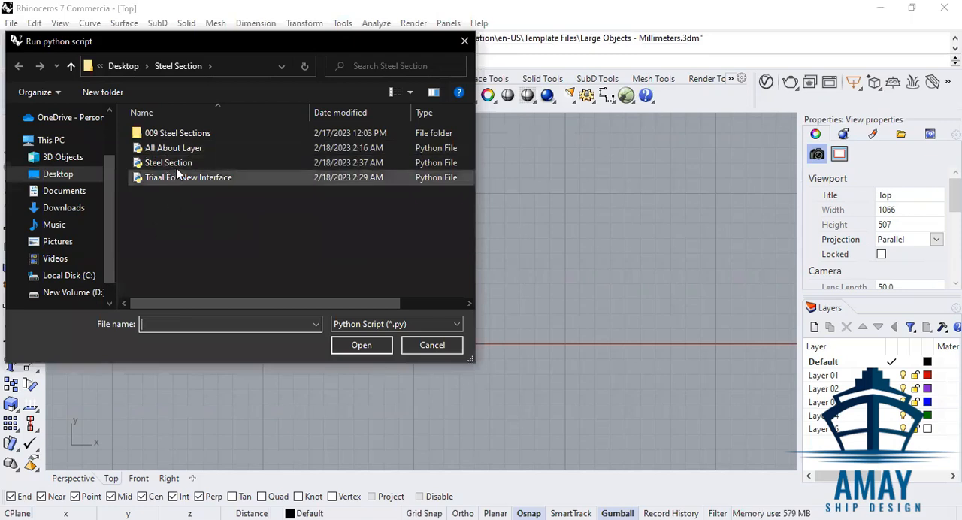
click(196, 163)
click(356, 346)
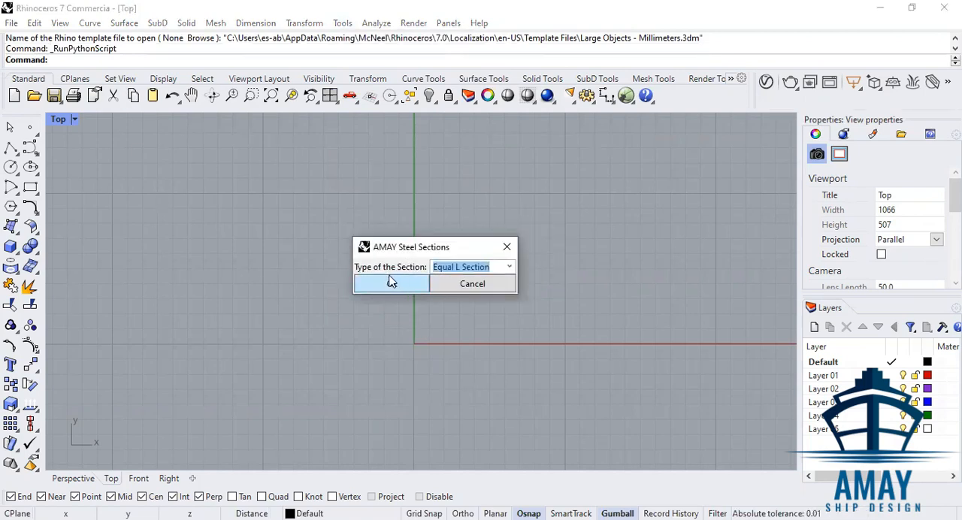
click(510, 268)
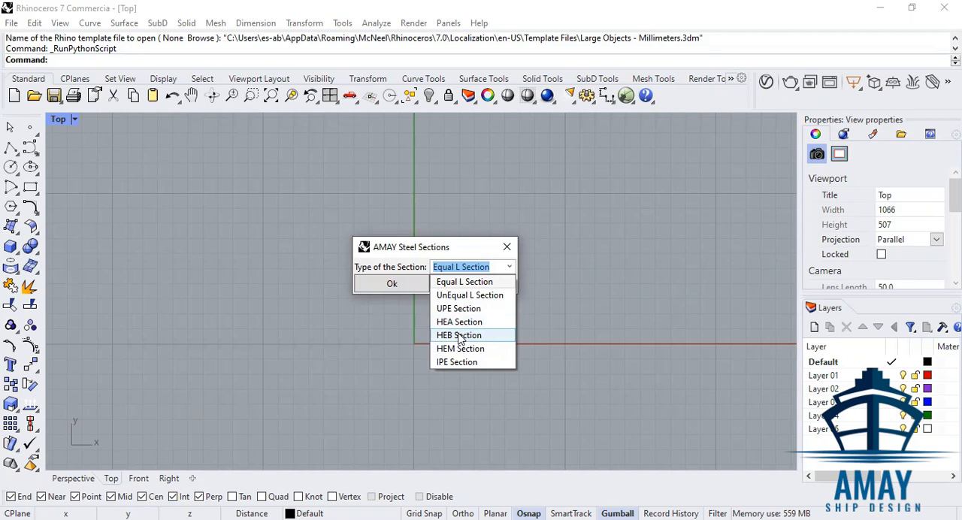
click(460, 336)
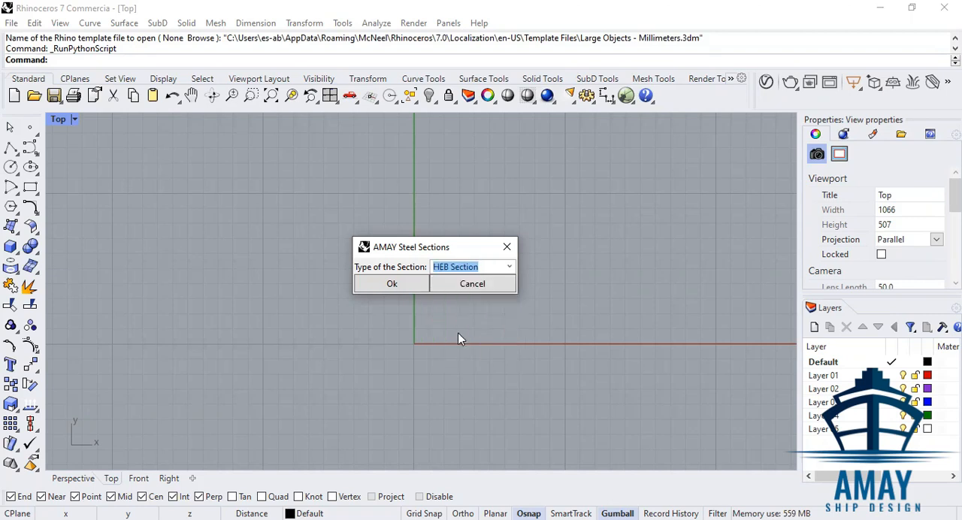
click(396, 286)
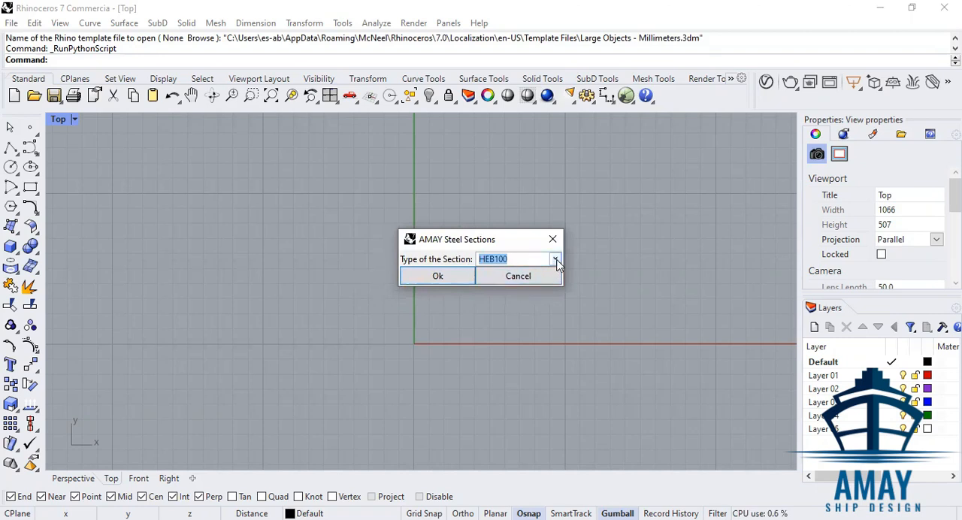
Generate the steel profile in size HEB500.
click(557, 267)
scroll(537, 385, down, 4)
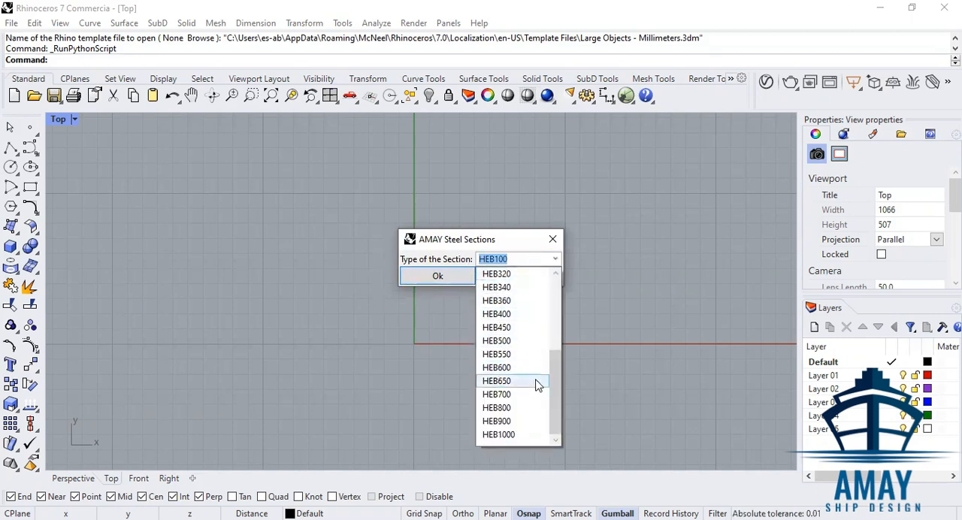
scroll(525, 406, up, 4)
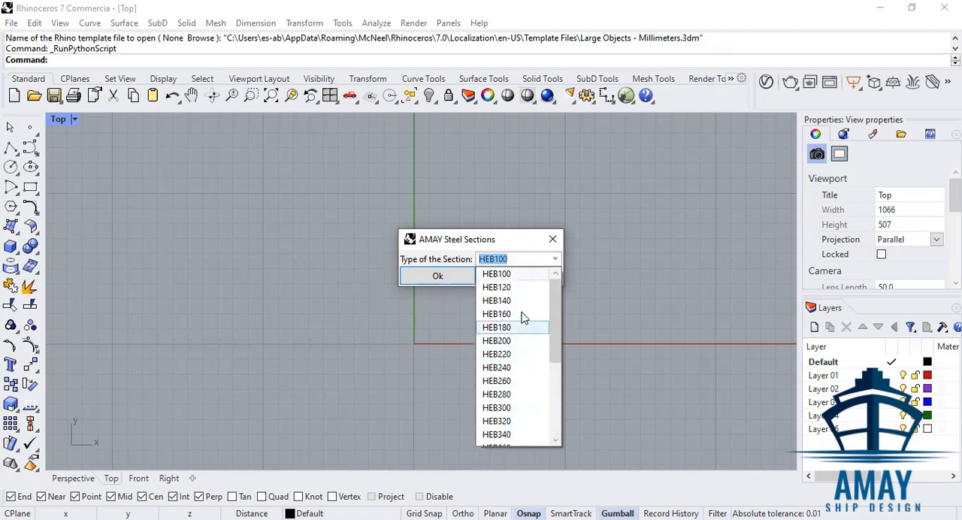
scroll(525, 346, down, 3)
scroll(531, 366, up, 2)
scroll(531, 379, down, 3)
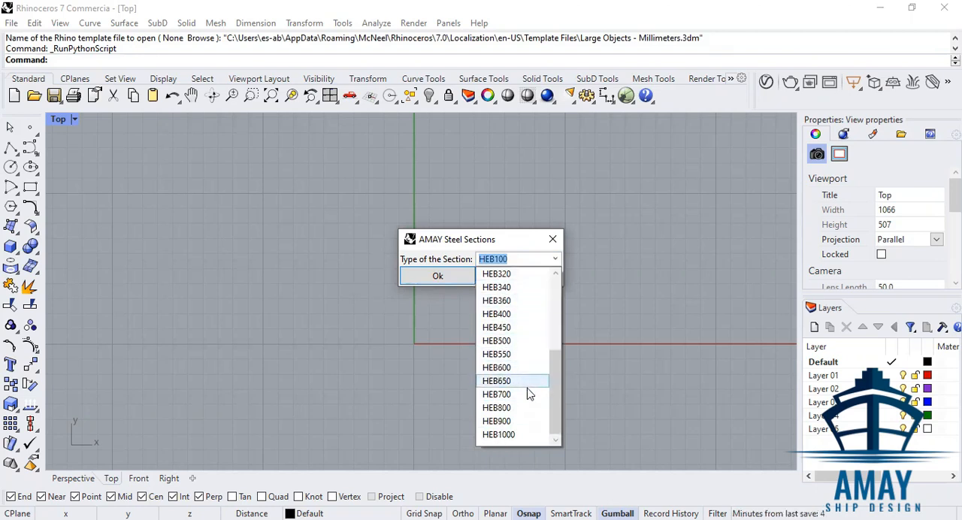
click(519, 344)
click(443, 278)
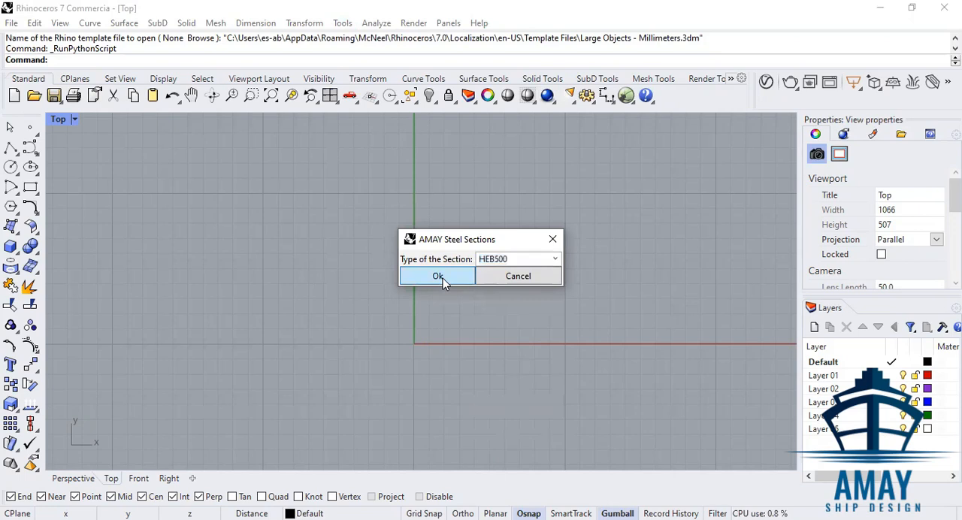
Examine the generated HEB500 profile curve and the sublayers of the Steel Section layer.
scroll(442, 330, down, 10)
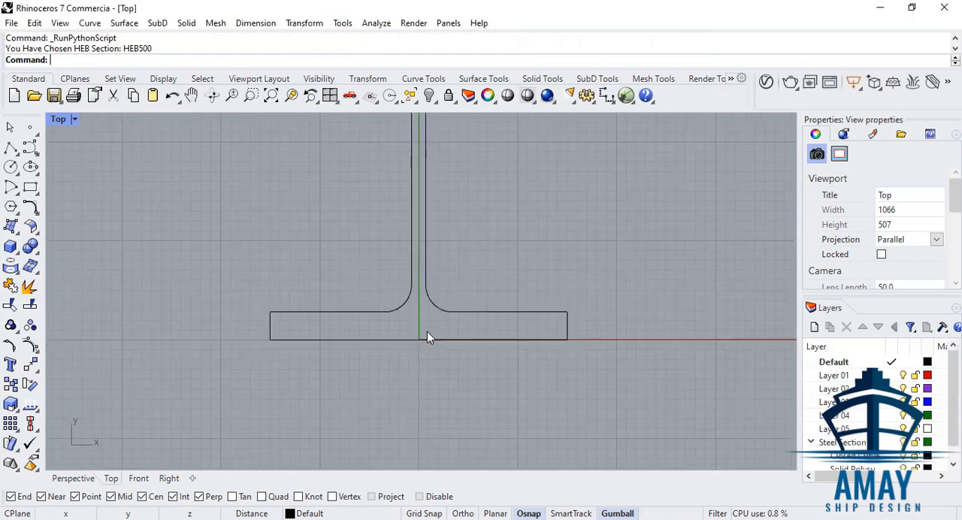
scroll(451, 184, up, 3)
click(451, 185)
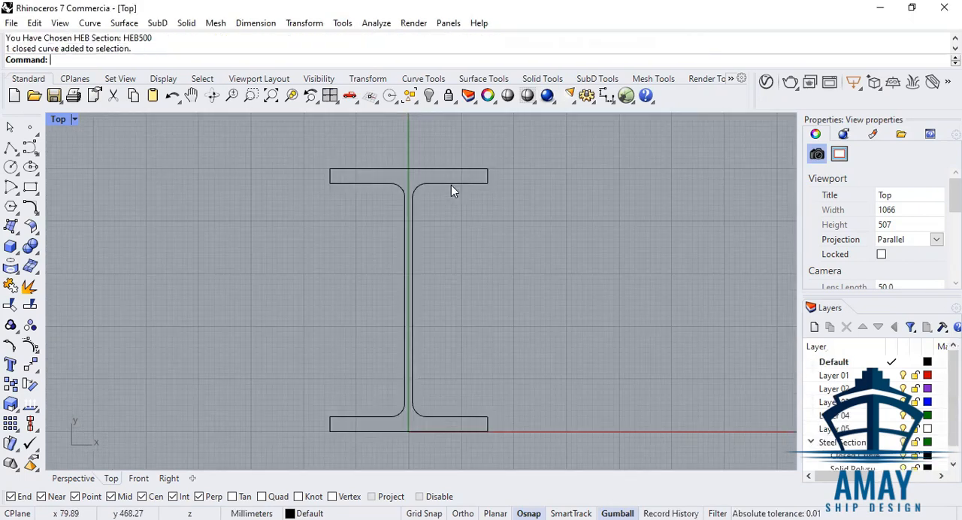
click(529, 279)
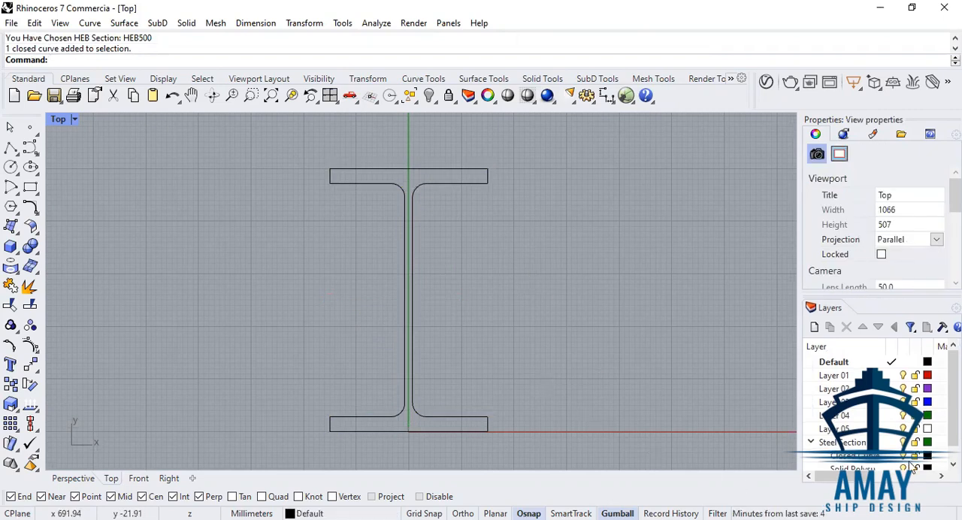
scroll(866, 442, down, 1)
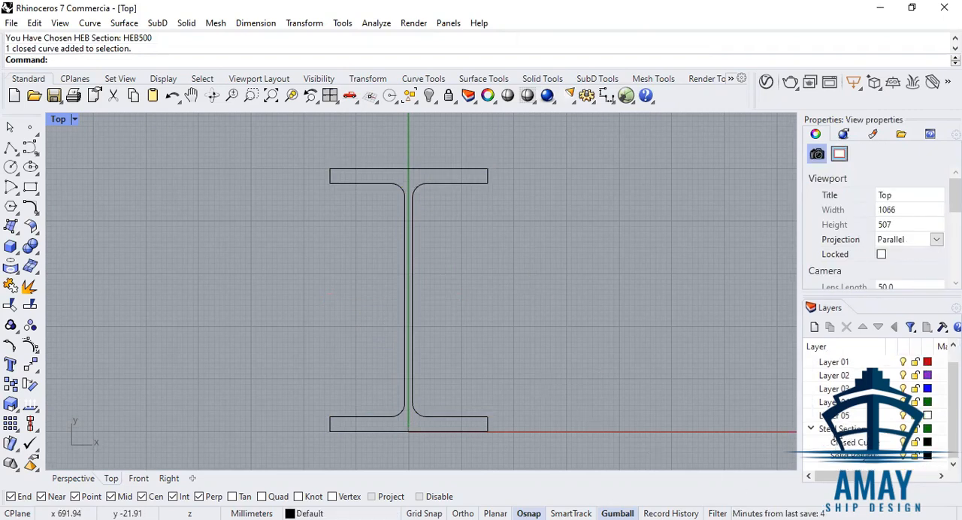
click(811, 429)
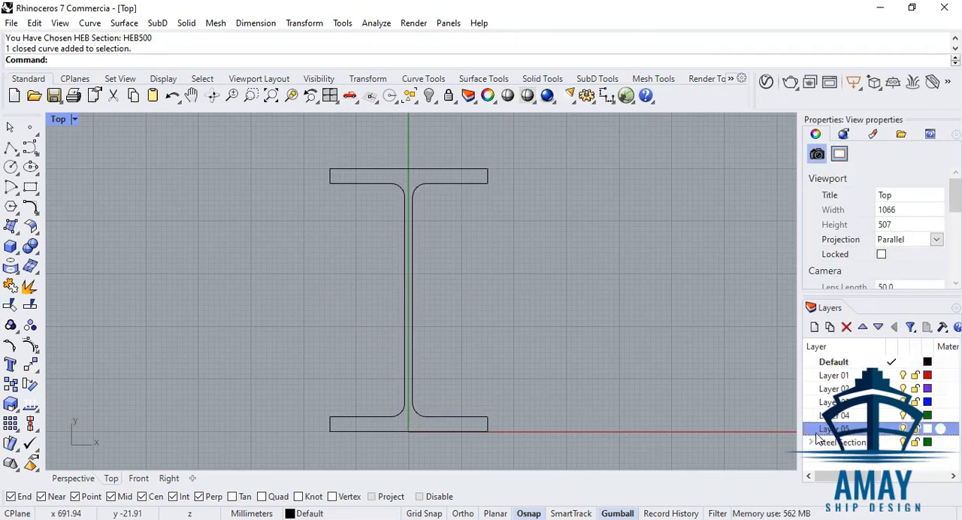
click(812, 442)
scroll(863, 443, down, 1)
click(863, 443)
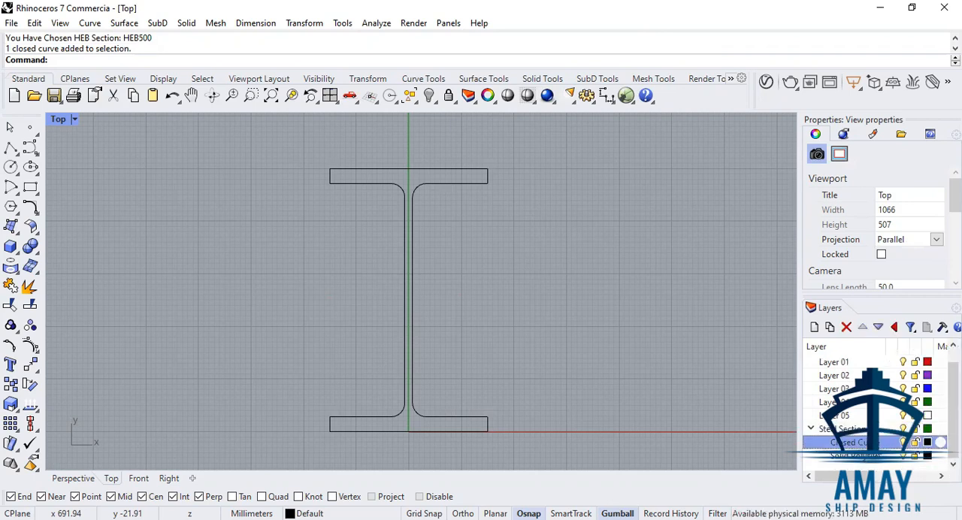
click(469, 184)
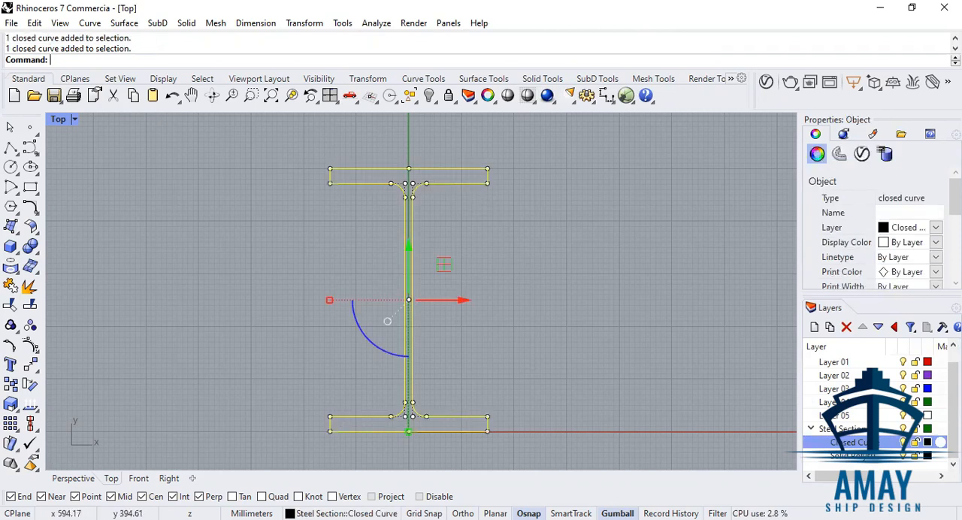
click(567, 273)
Extrude the HEB500 profile straight upward into a closed solid in the Perspective view.
click(430, 183)
click(73, 478)
right_drag(333, 459, 443, 165)
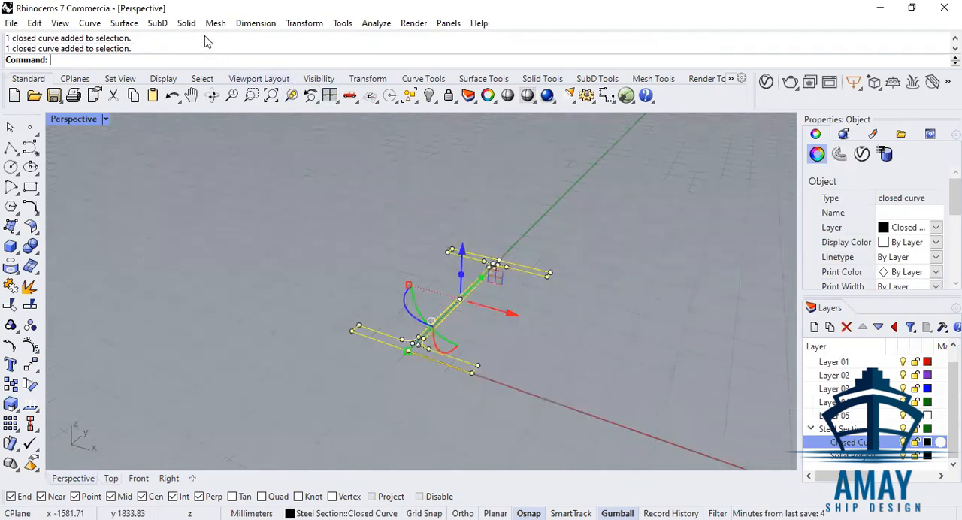
click(188, 25)
click(369, 270)
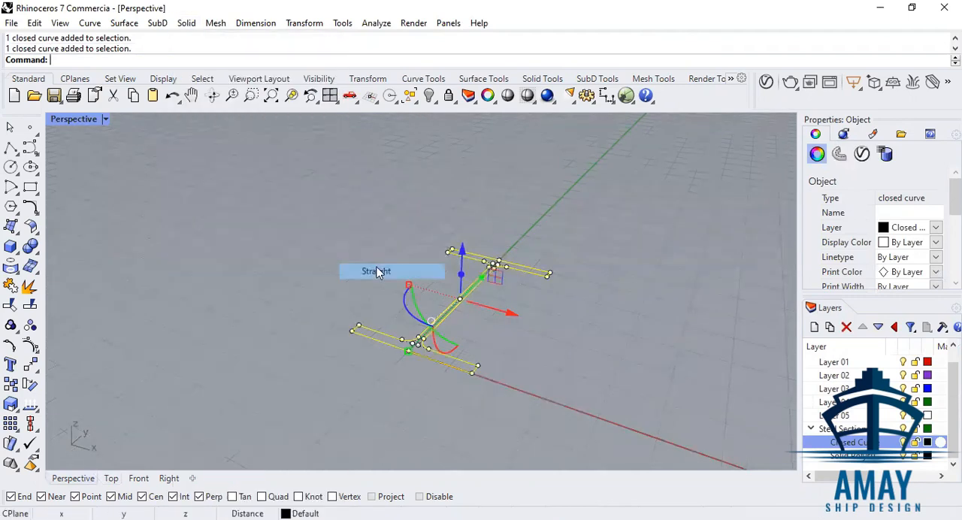
click(493, 245)
right_drag(522, 230, 571, 265)
scroll(556, 236, down, 6)
scroll(533, 163, up, 5)
click(642, 237)
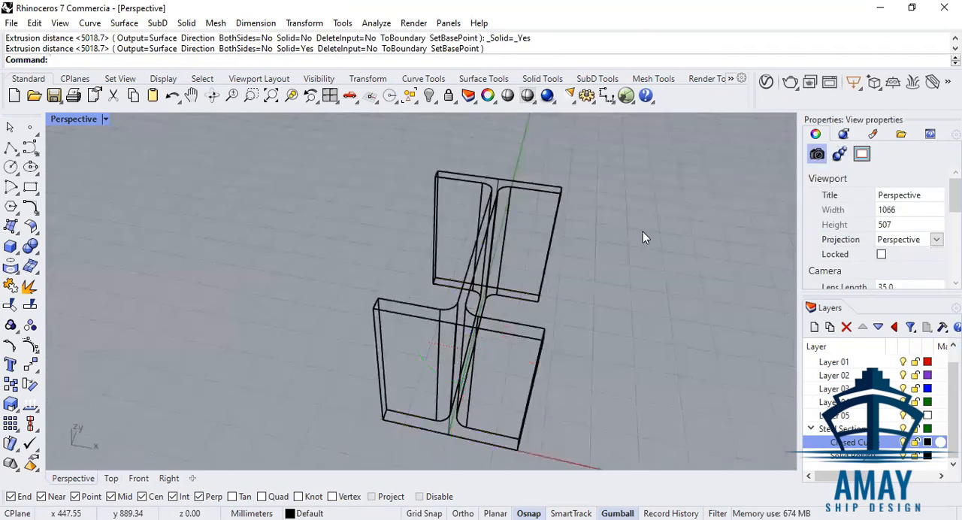
Delete the extruded beam together with its profile curve.
key(ctrl+alt+s)
mouse_move(651, 238)
right_down()
mouse_move(628, 163)
mouse_move(486, 236)
mouse_move(644, 197)
mouse_move(627, 296)
mouse_move(457, 315)
mouse_move(423, 268)
mouse_move(446, 232)
mouse_move(471, 256)
mouse_move(362, 306)
mouse_move(563, 307)
mouse_move(490, 322)
mouse_move(530, 284)
mouse_move(636, 225)
right_up()
drag(637, 225, 365, 402)
key(Delete)
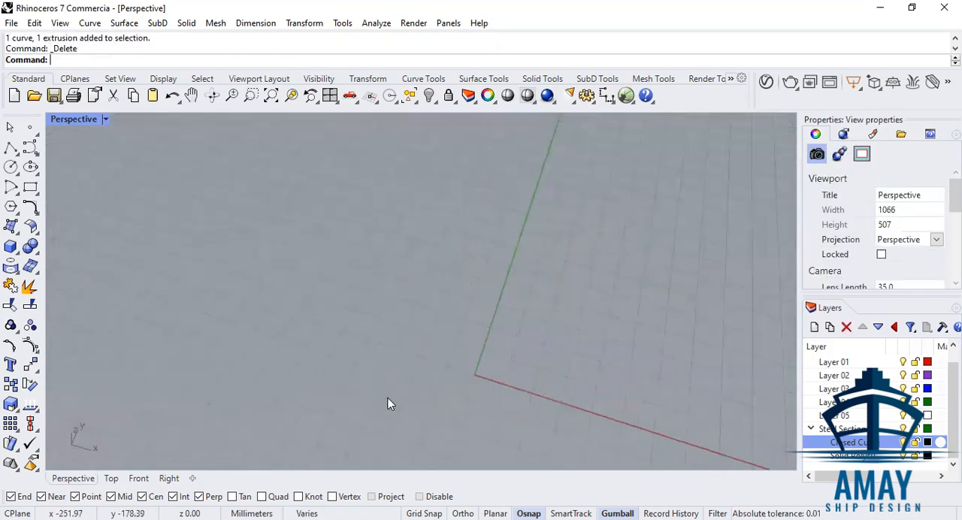
Run the Steel Section Python script again and choose Equal L Section as the section type.
click(341, 24)
click(434, 134)
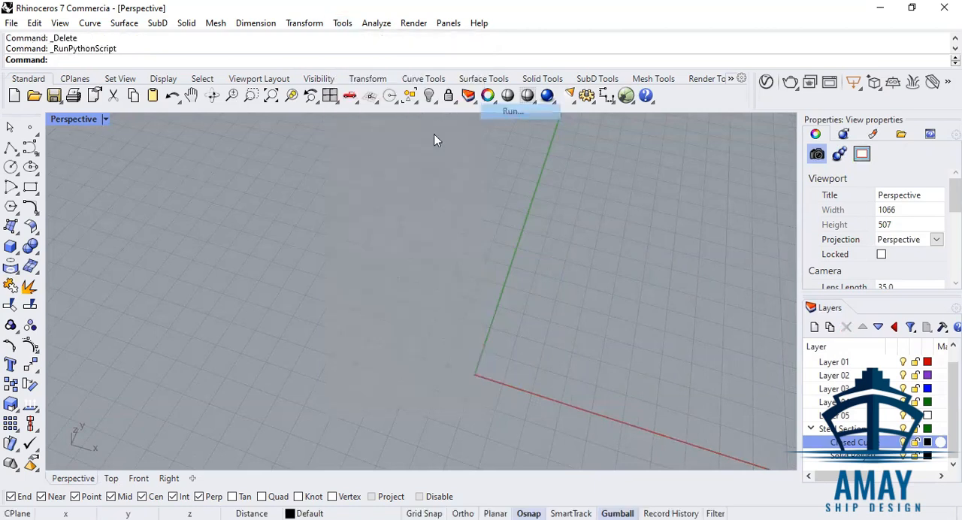
click(170, 162)
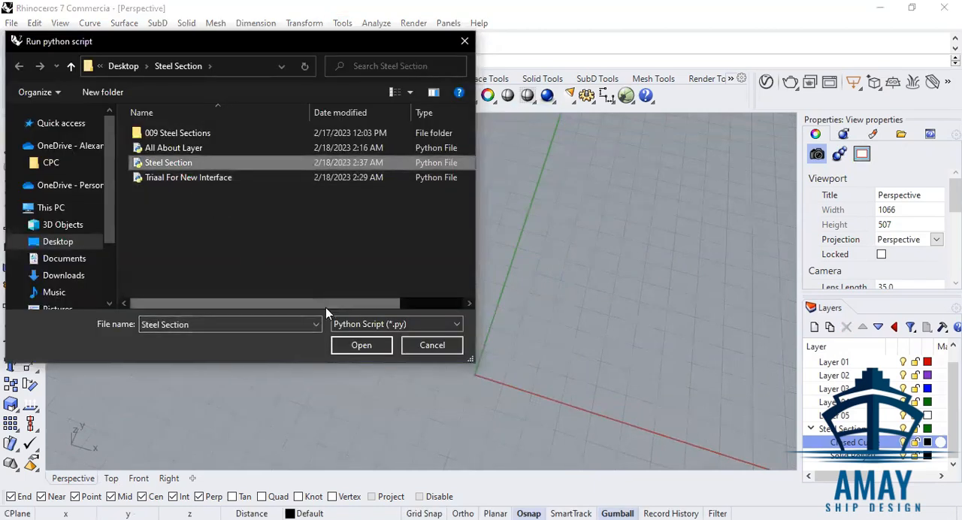
click(362, 345)
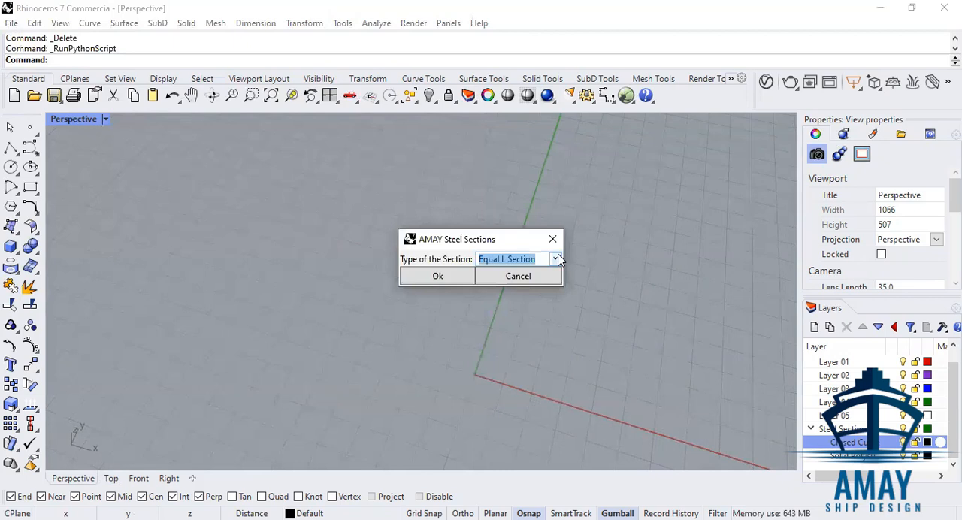
click(556, 259)
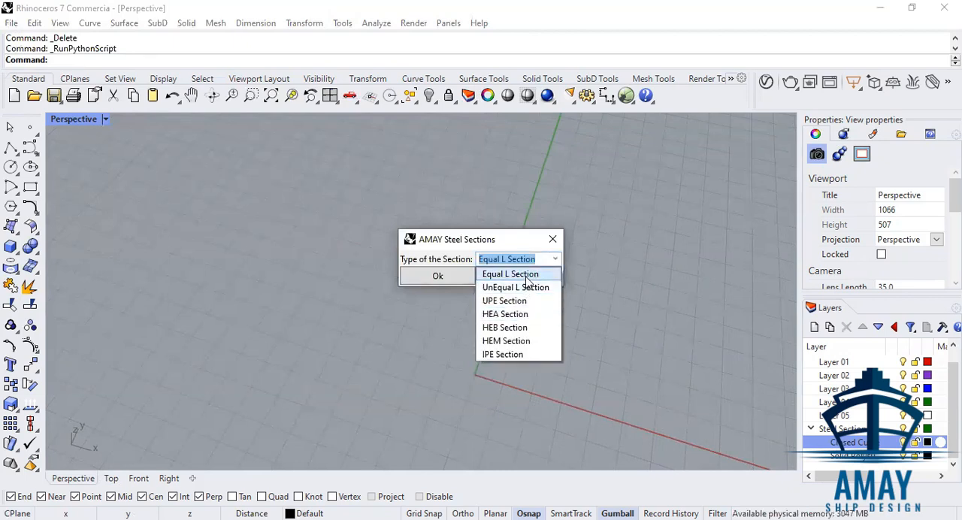
click(527, 277)
click(439, 276)
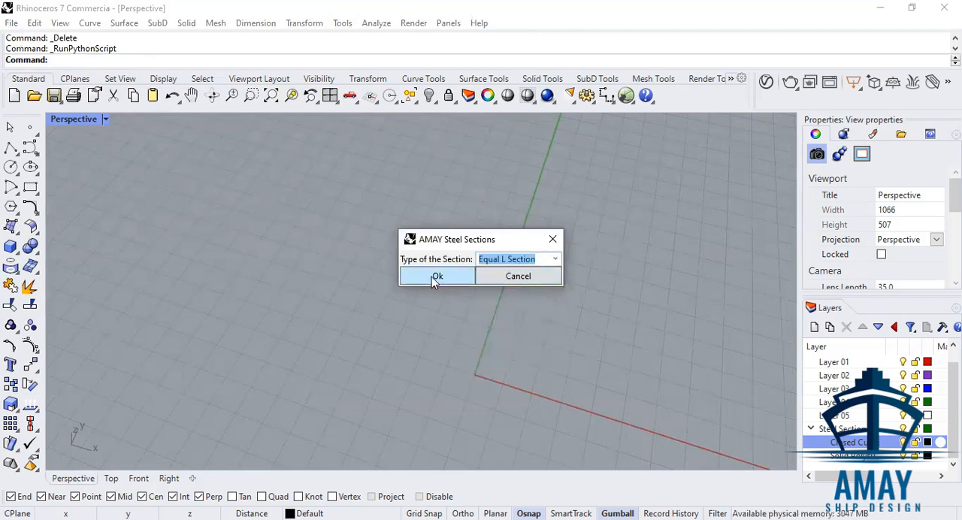
Generate the equal-angle profile in size L250x250x35.0.
scroll(526, 353, down, 20)
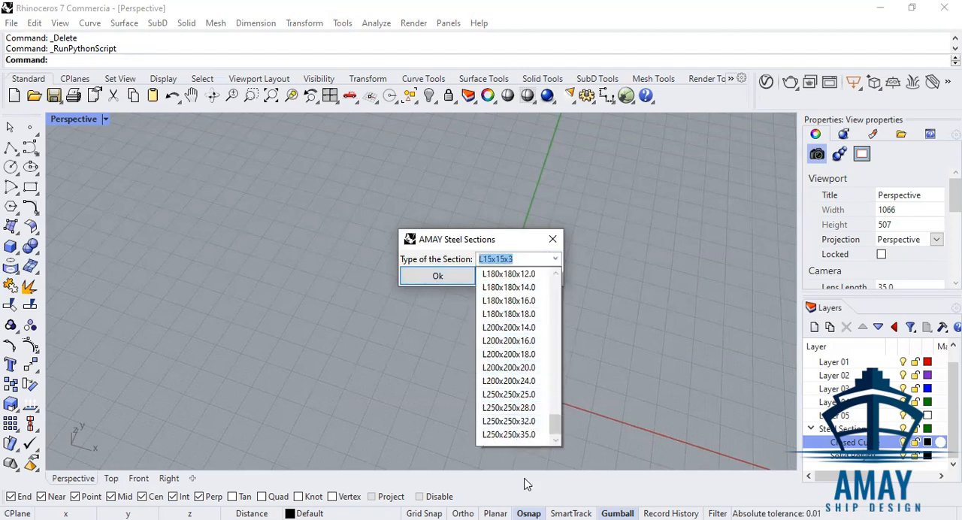
click(518, 436)
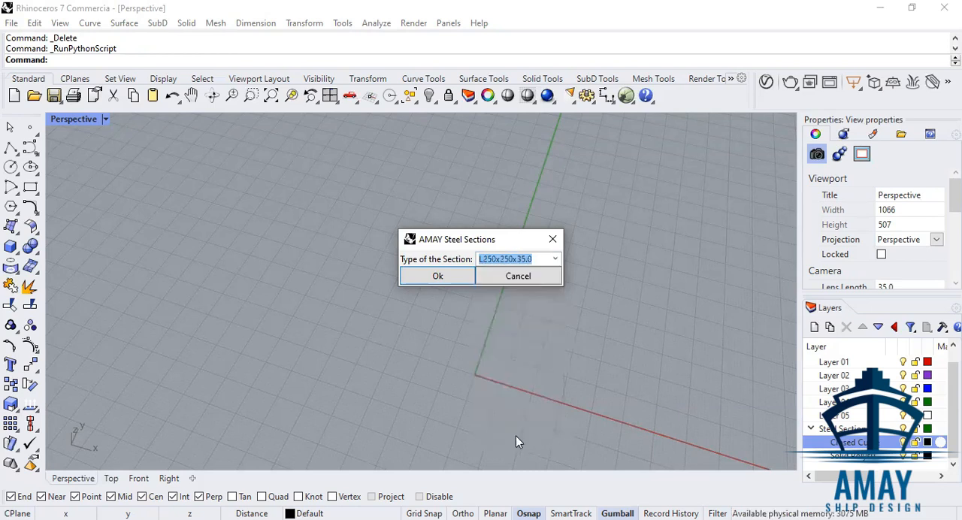
click(454, 276)
Examine the outline and rounded corners of the generated L profile.
scroll(517, 385, up, 8)
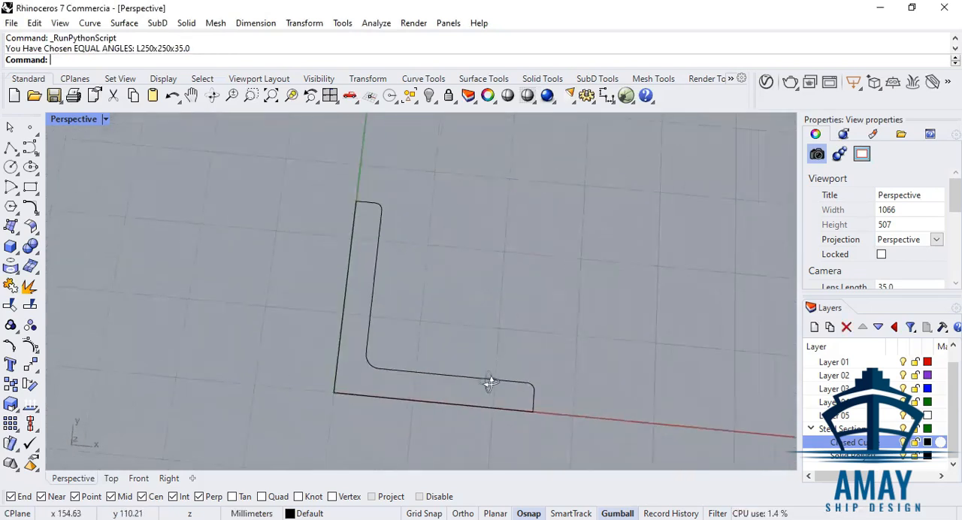
click(356, 194)
right_drag(373, 206, 416, 306)
key(Escape)
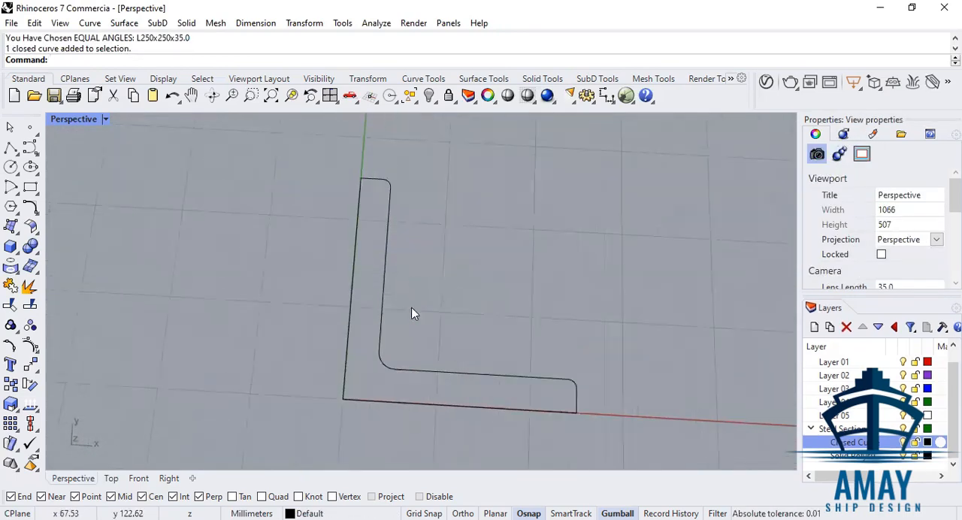
scroll(396, 364, up, 3)
click(407, 374)
scroll(621, 282, down, 3)
right_drag(622, 277, 633, 239)
key(Escape)
Select the objects on the Closed Curve sublayer of Steel Section to check them, and clear the selection.
click(842, 444)
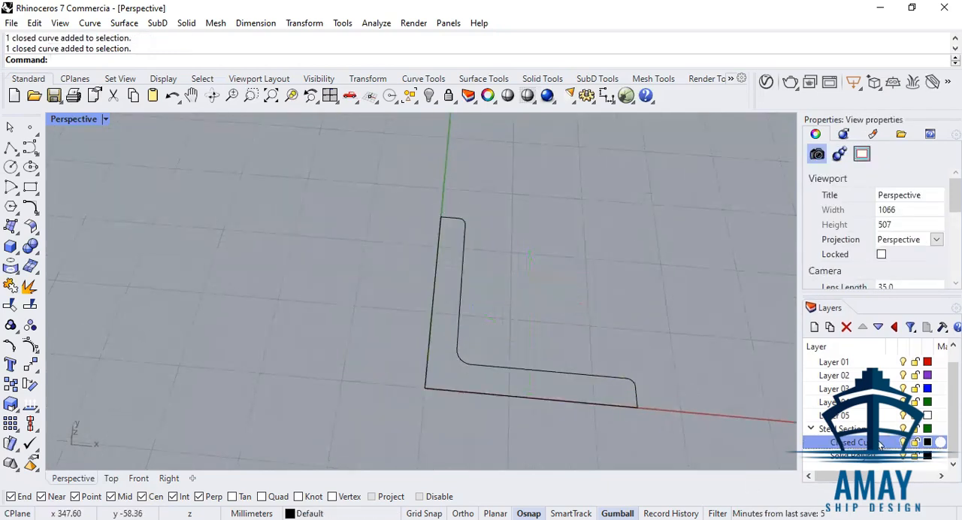
right_click(880, 445)
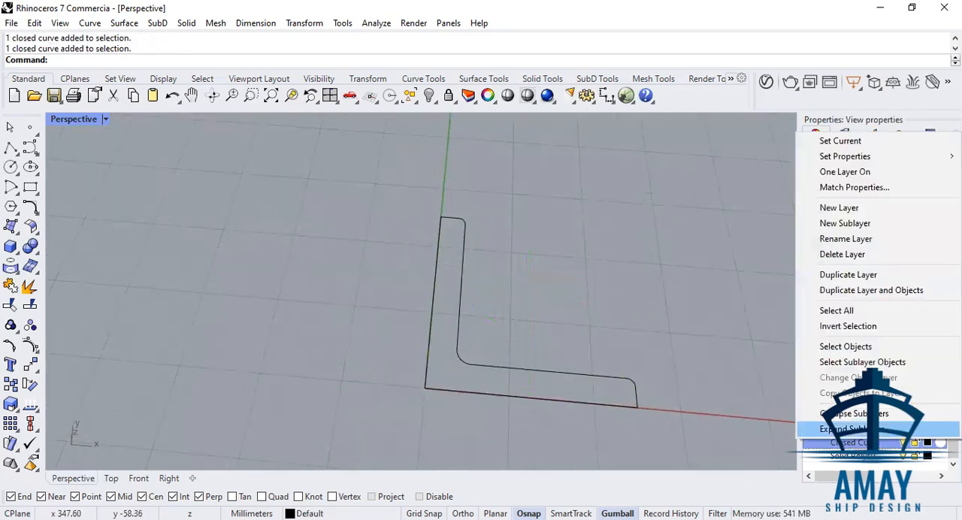
click(859, 353)
key(Escape)
scroll(571, 282, down, 3)
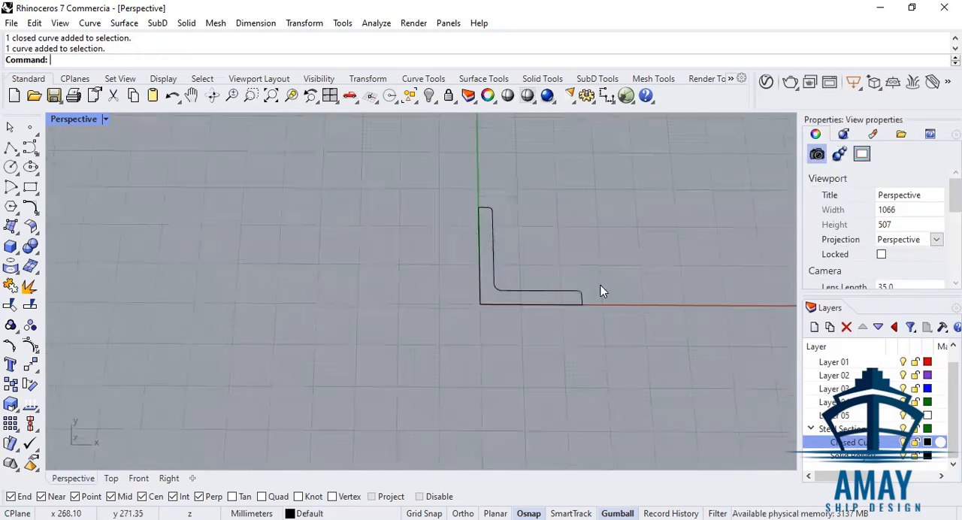
Move the L profile diagonally away from the origin on the ground plane.
click(510, 302)
scroll(543, 293, down, 10)
scroll(570, 267, up, 2)
drag(536, 291, 698, 193)
right_drag(608, 311, 564, 329)
click(556, 372)
scroll(507, 324, up, 2)
scroll(506, 333, down, 2)
scroll(572, 331, up, 1)
Run the Steel Section Python script again and choose IPE Section as the section type.
right_click(572, 324)
click(176, 161)
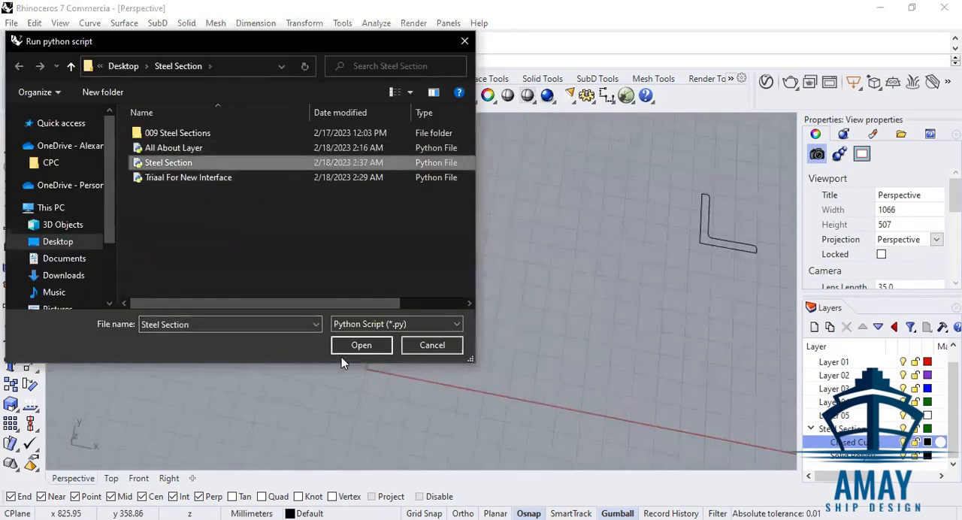
click(352, 345)
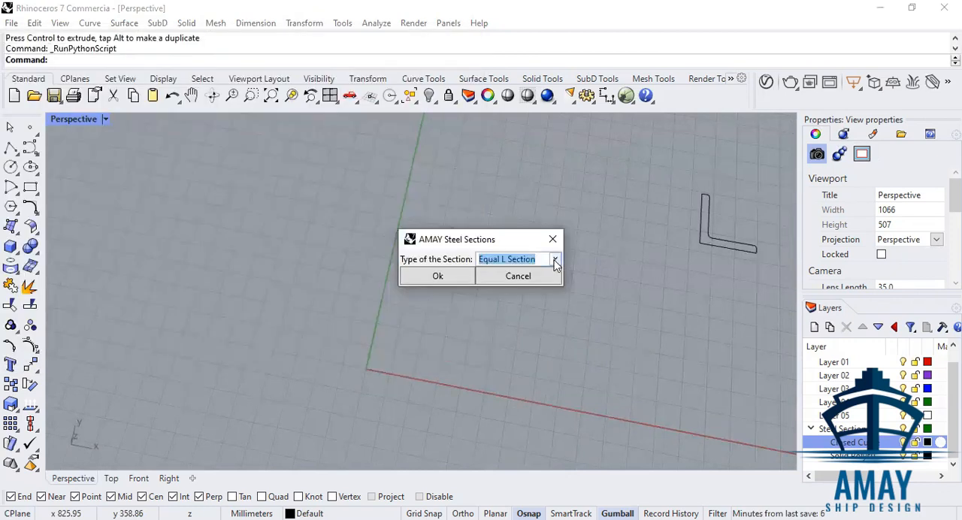
click(553, 259)
click(504, 354)
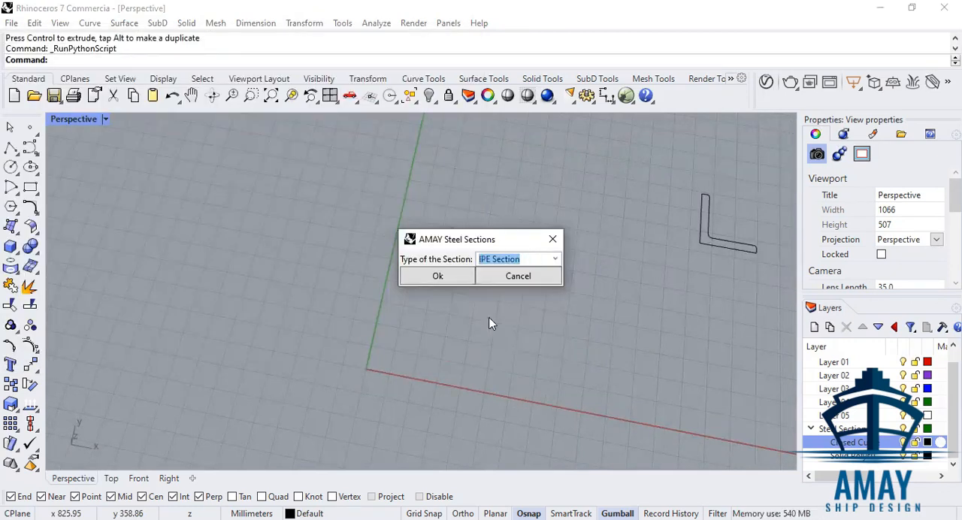
click(444, 280)
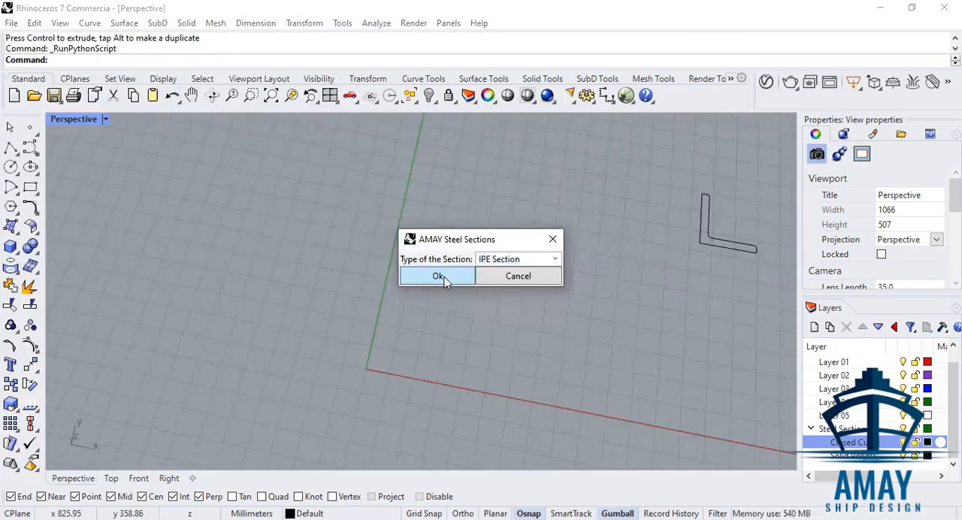
Generate the IPE profile in size IPE450.
click(555, 259)
scroll(522, 398, down, 2)
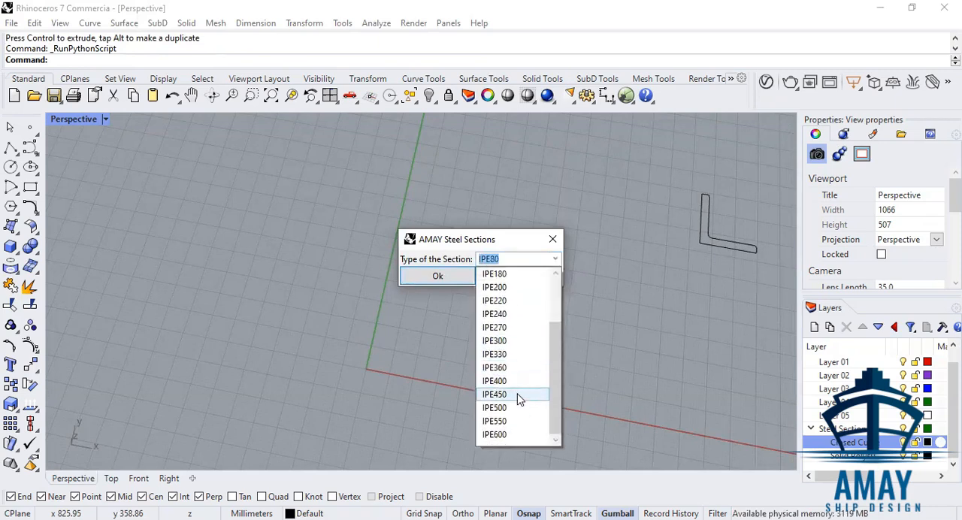
click(518, 394)
click(443, 277)
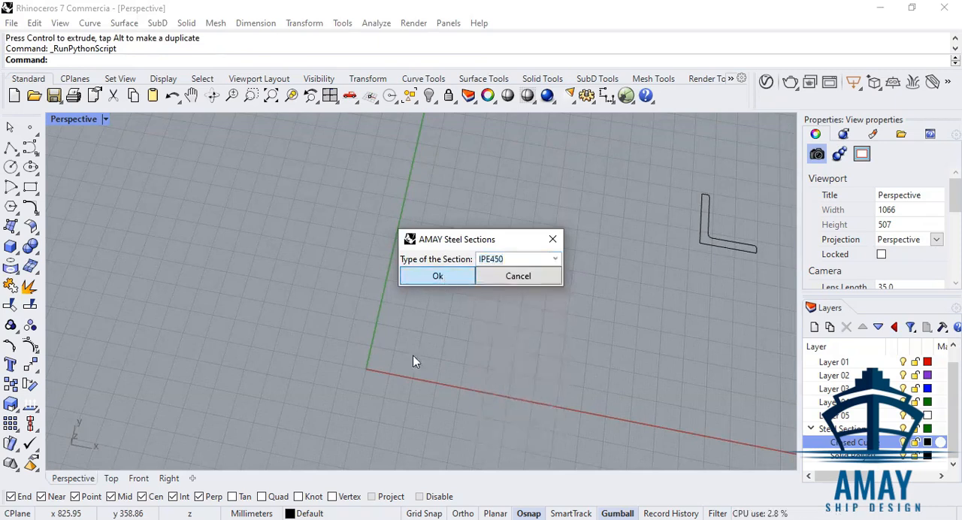
Move the IPE profile away from the origin to a free spot beside the L profile and deselect it.
scroll(437, 288, down, 1)
drag(429, 281, 598, 213)
click(613, 314)
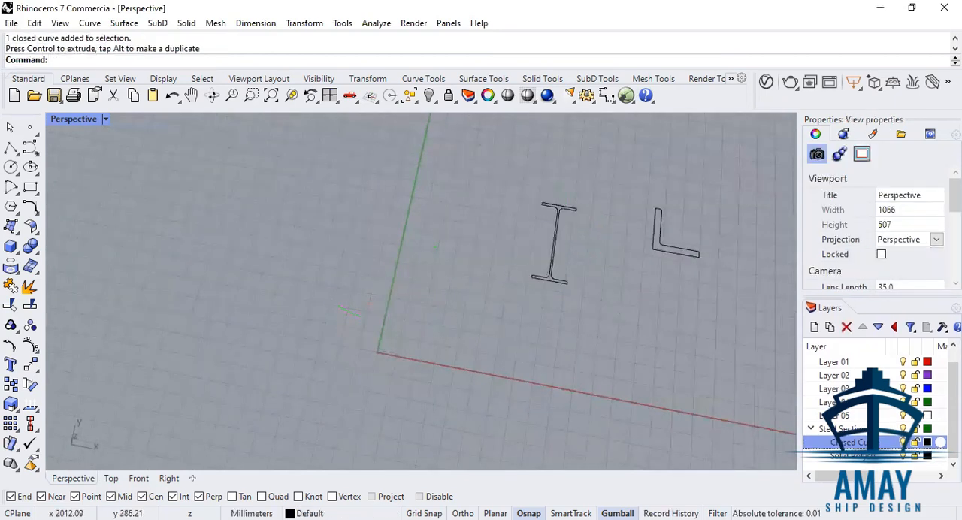
Select the objects on the Closed Curve sublayer to check both profiles, clear the selection and examine their outlines up close.
right_click(850, 444)
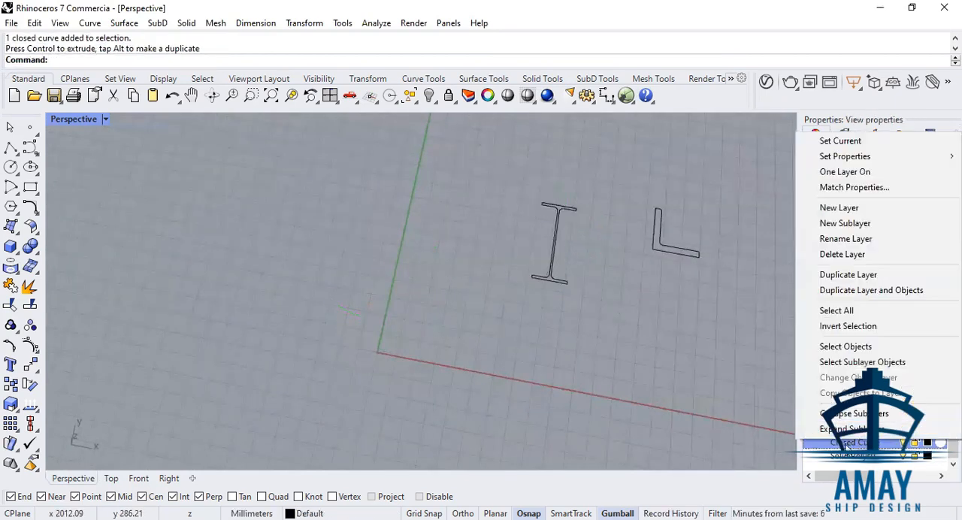
click(886, 351)
scroll(696, 254, up, 5)
click(703, 330)
scroll(664, 200, up, 5)
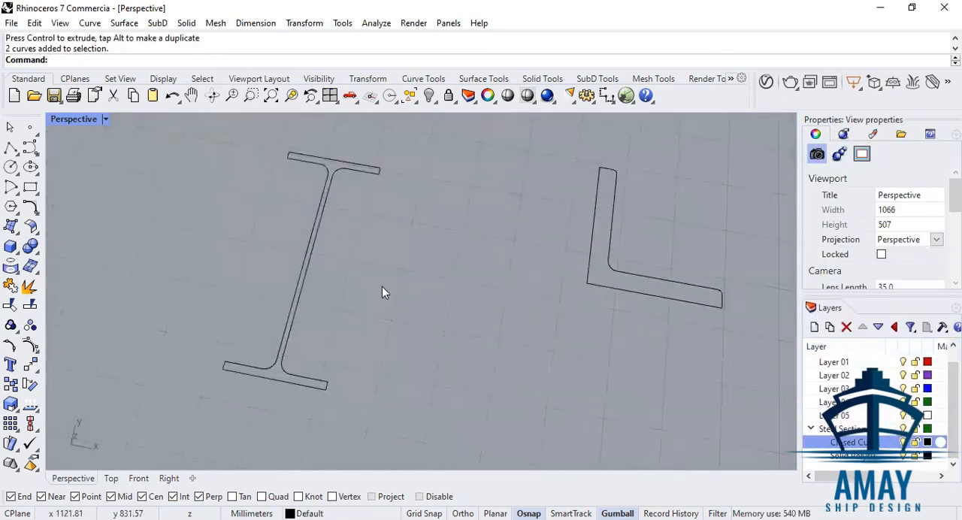
right_drag(448, 298, 524, 246)
scroll(523, 247, down, 6)
scroll(524, 247, up, 2)
Extrude the IPE and L profile curves together straight upward into solids.
drag(551, 223, 257, 398)
scroll(488, 392, down, 3)
right_drag(559, 392, 630, 310)
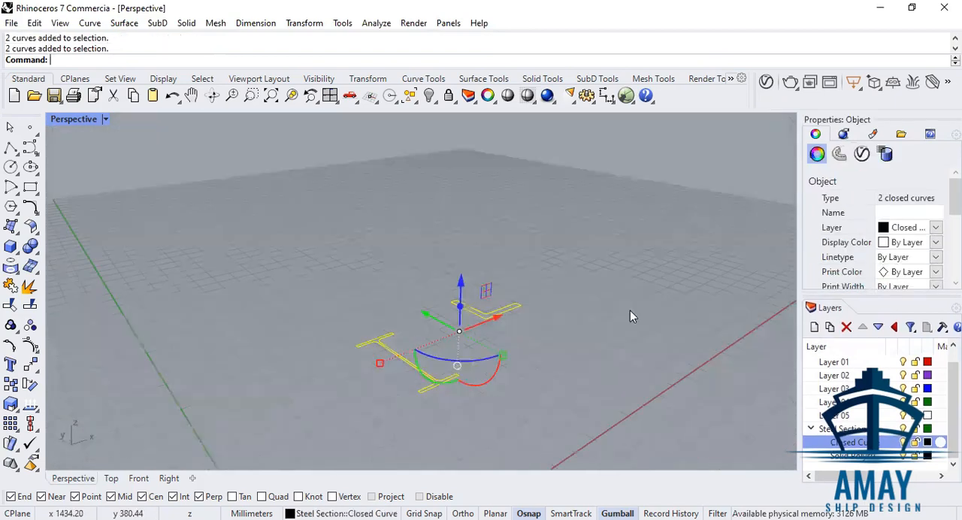
click(185, 24)
mouse_move(301, 274)
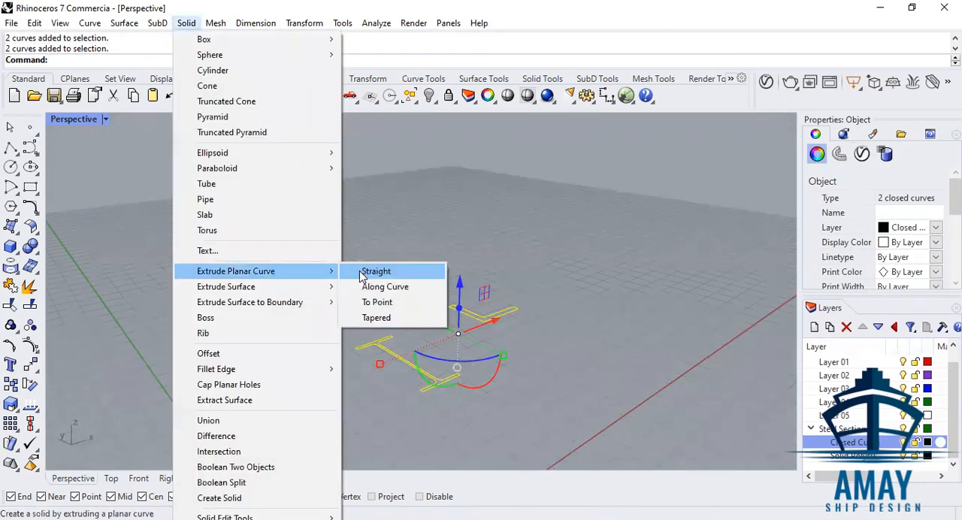
click(363, 272)
click(420, 161)
Move the two extruded solids to the Solid Polysurface sublayer of Steel Section and clear the selection.
right_drag(675, 217, 541, 205)
click(541, 205)
shift+click(414, 259)
right_click(872, 456)
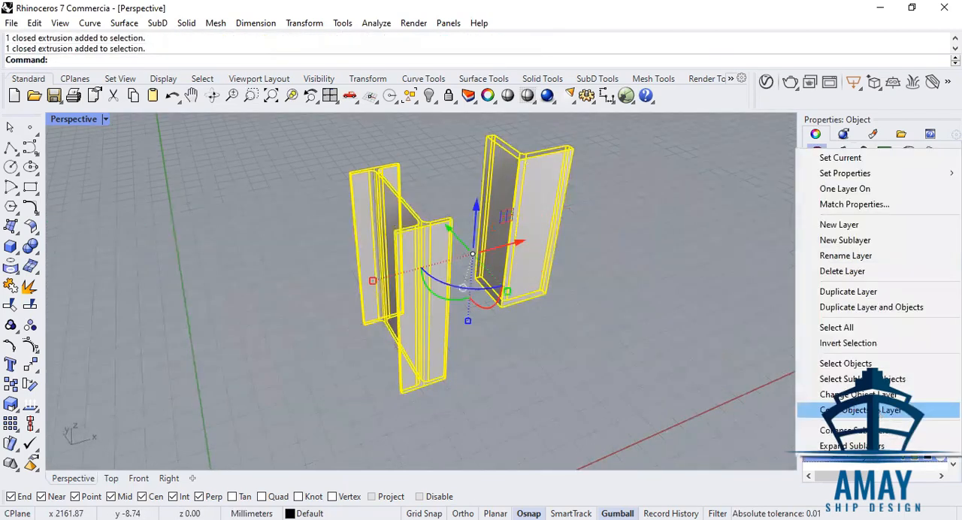
click(857, 394)
click(591, 385)
Check the object type and layer of the L and IPE solids in turn, and examine their shapes from several sides.
click(508, 247)
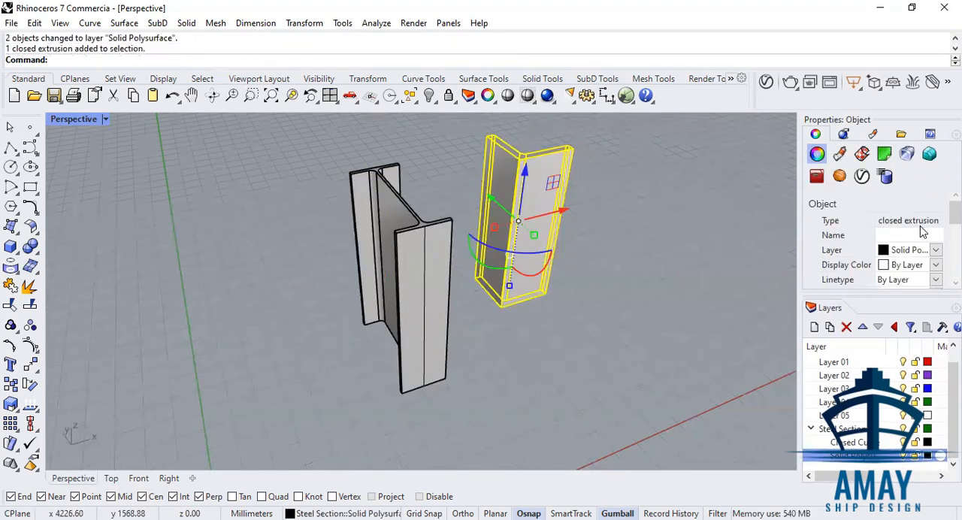
click(662, 325)
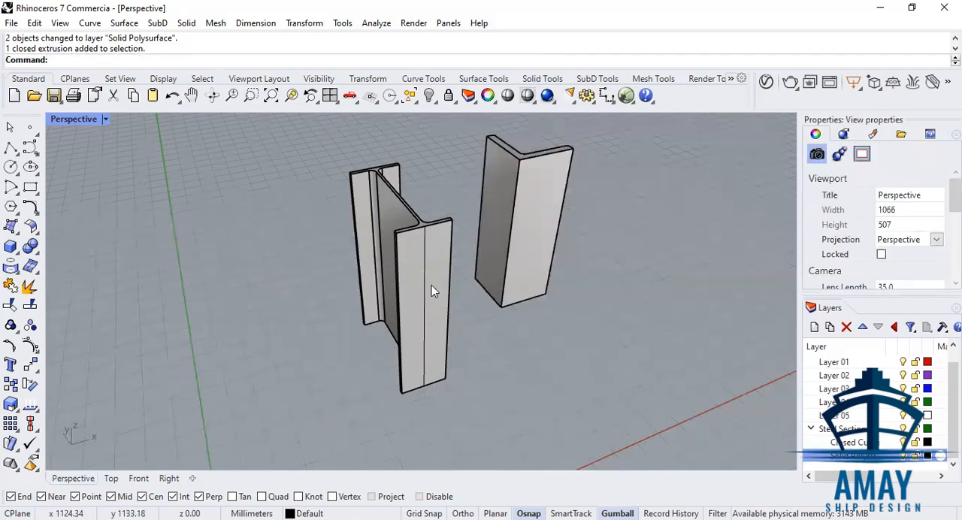
click(432, 285)
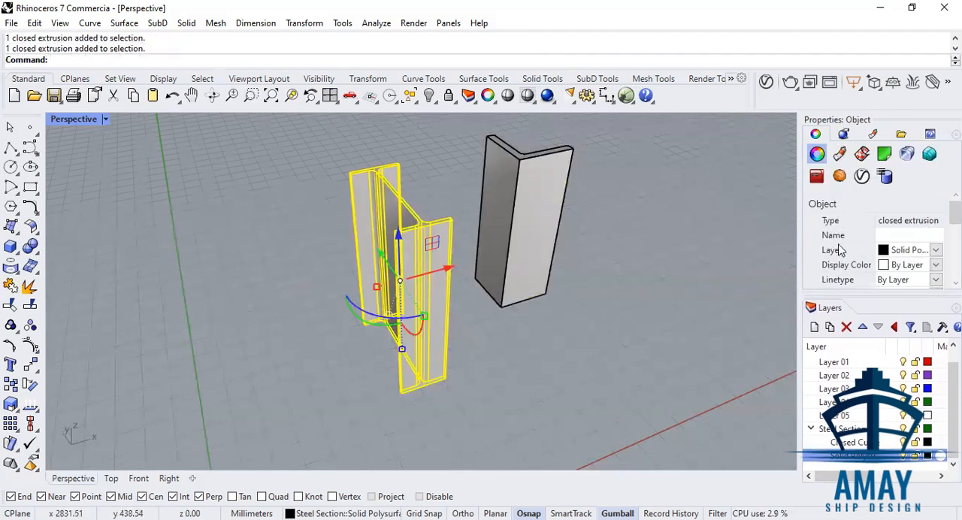
drag(800, 230, 779, 234)
click(715, 269)
right_drag(551, 267, 348, 188)
scroll(378, 165, up, 5)
scroll(378, 164, up, 4)
scroll(378, 165, down, 6)
right_drag(494, 230, 340, 177)
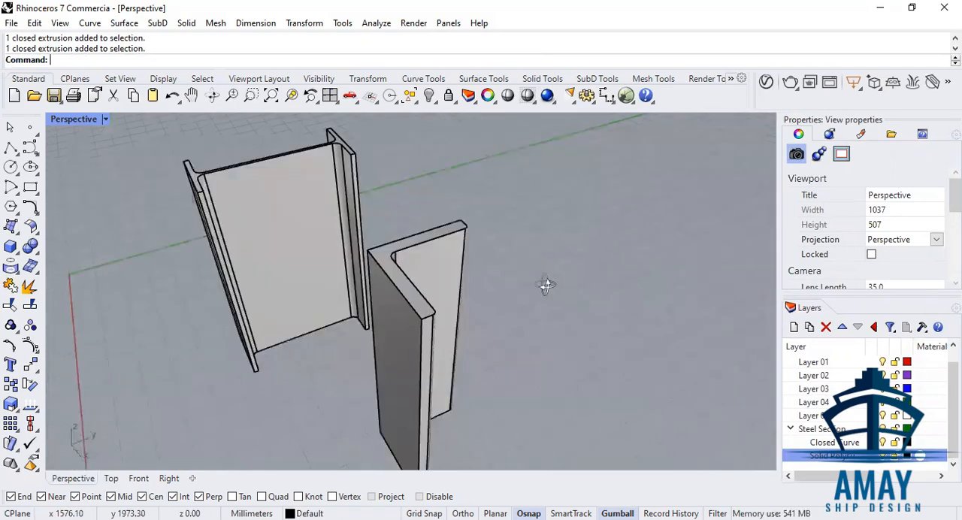